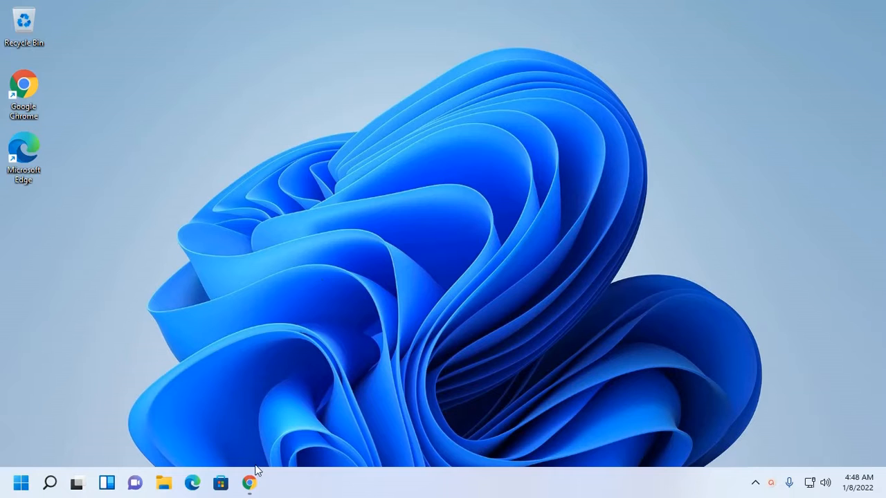
Switch to Google Chrome and locate the Windows hosts package for VirtualBox 6.1.30 on the VirtualBox downloads page
left_click(250, 483)
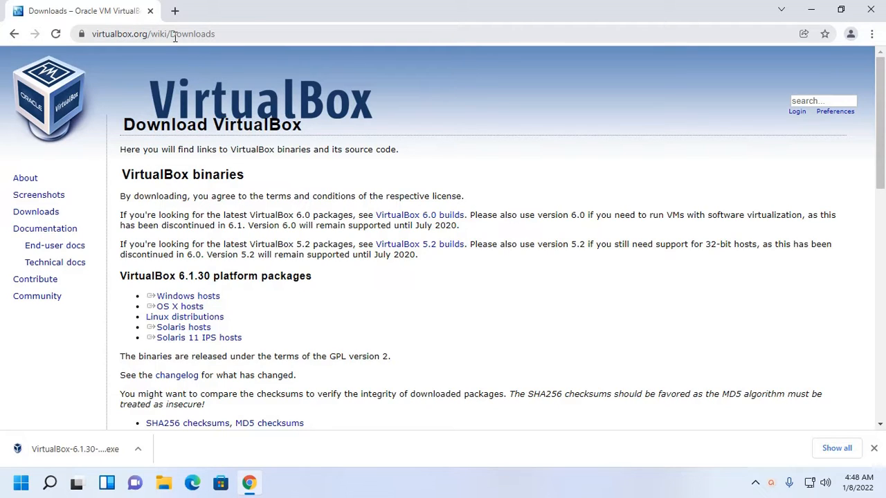
double_click(39, 214)
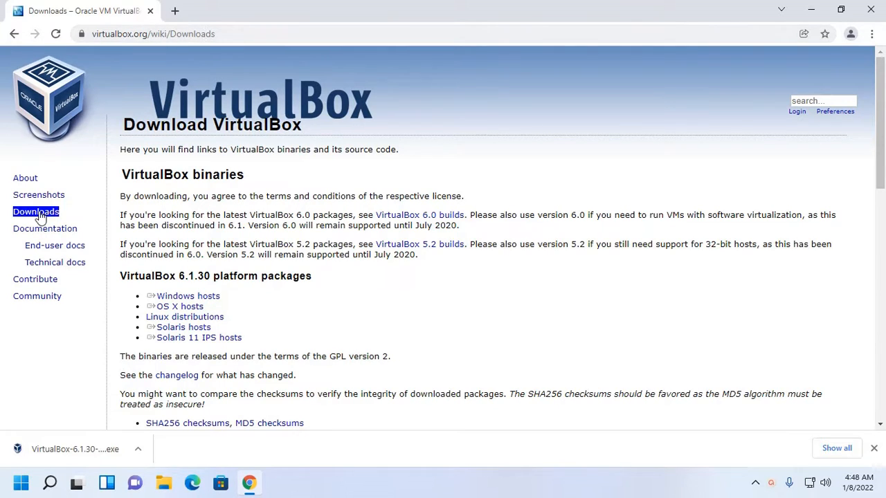
scroll(401, 276, "down", 1)
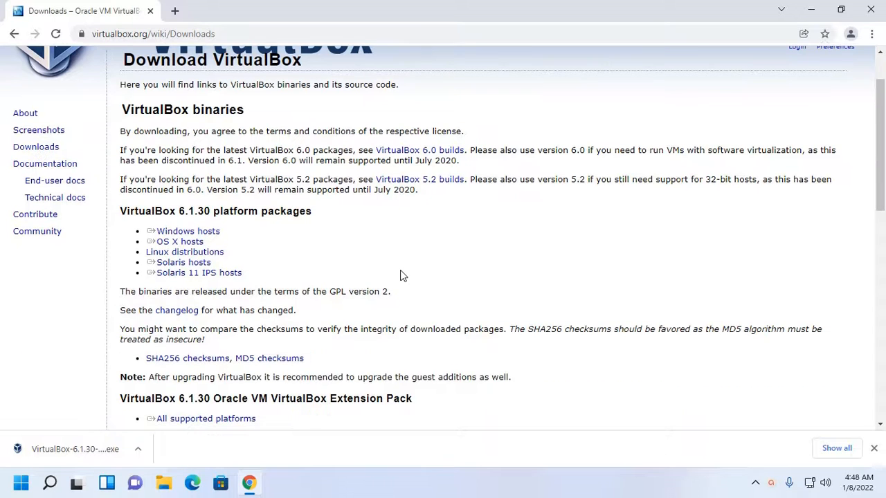
double_click(184, 232)
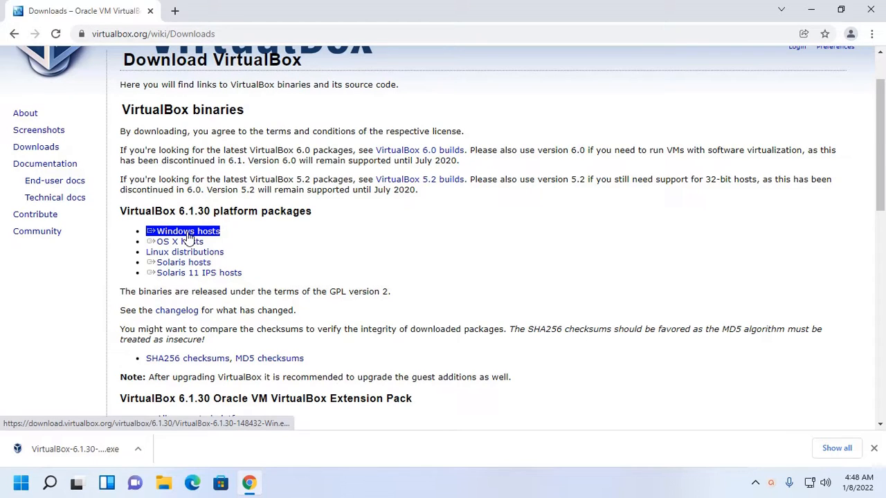
left_click(229, 237)
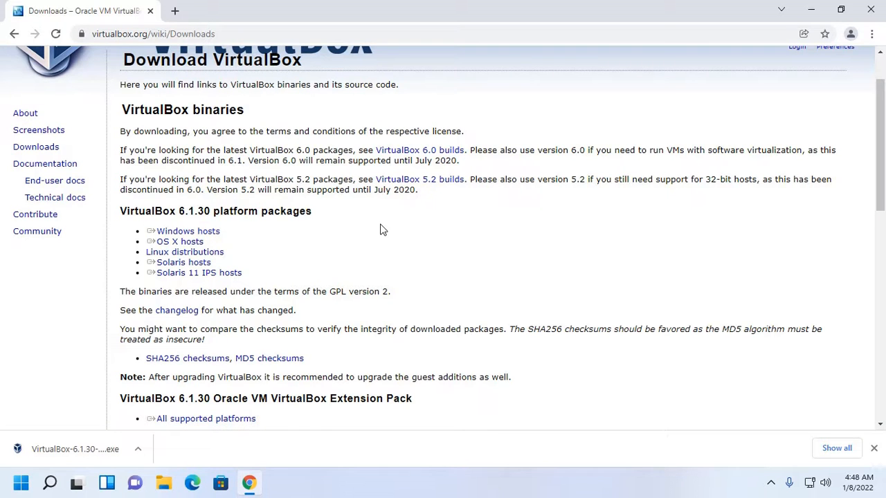
Minimise the browser and launch the VirtualBox-6.1.30-148432-Win installer from the Downloads folder in File Explorer
left_click(810, 11)
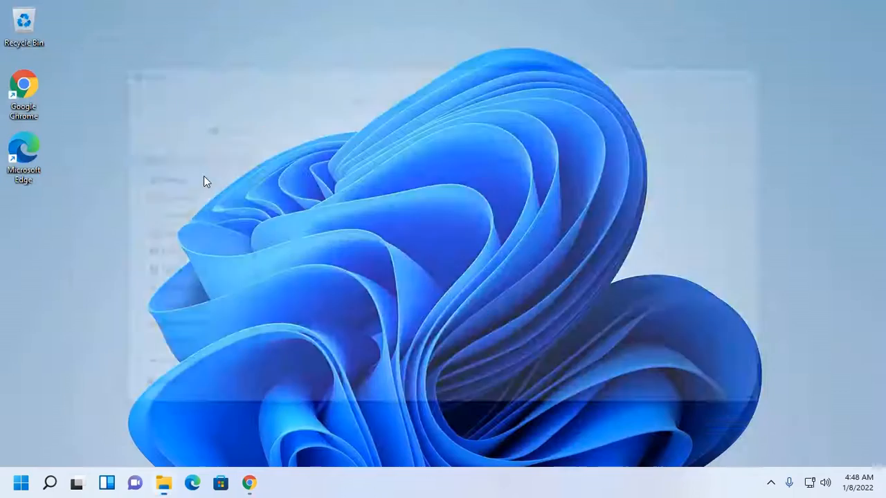
left_click(159, 221)
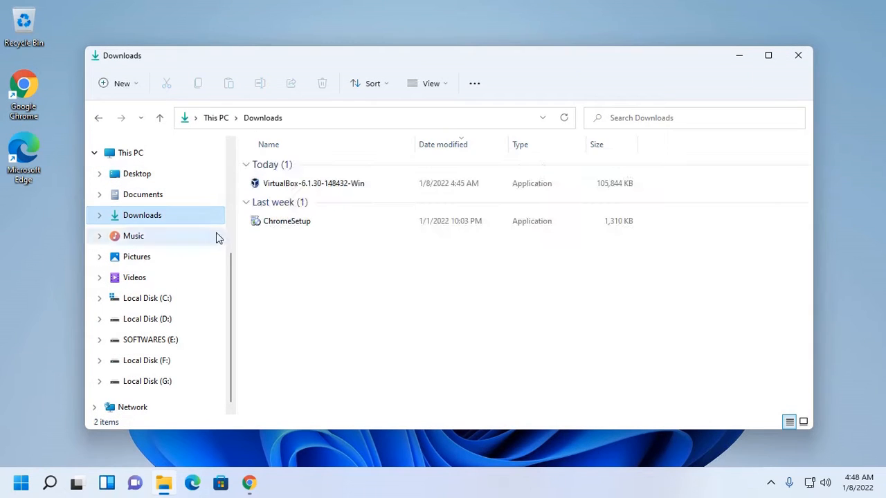
left_click(313, 191)
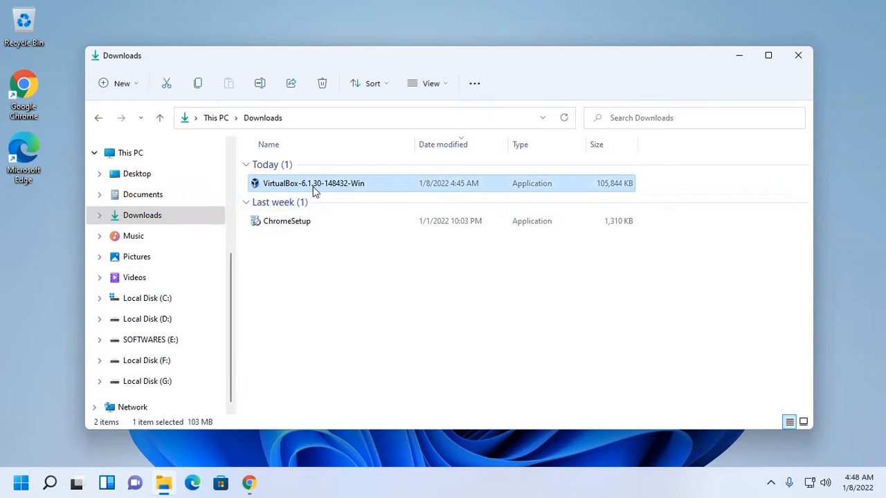
right_click(367, 189)
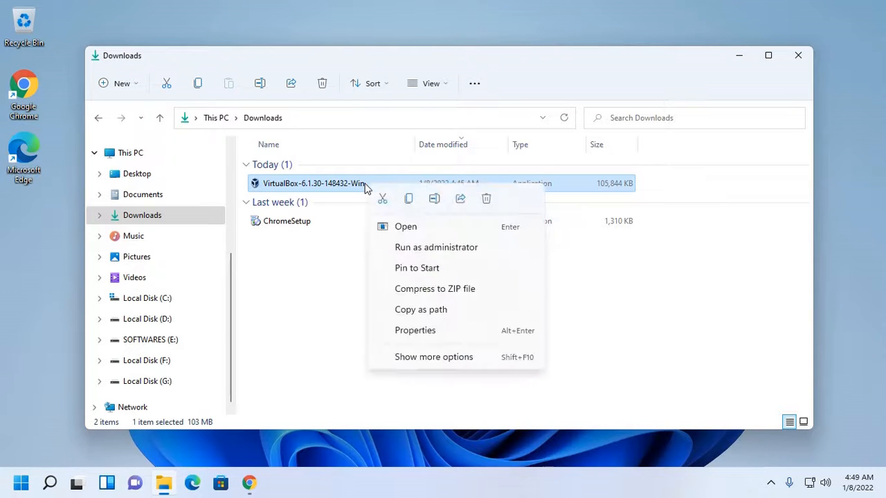
left_click(405, 228)
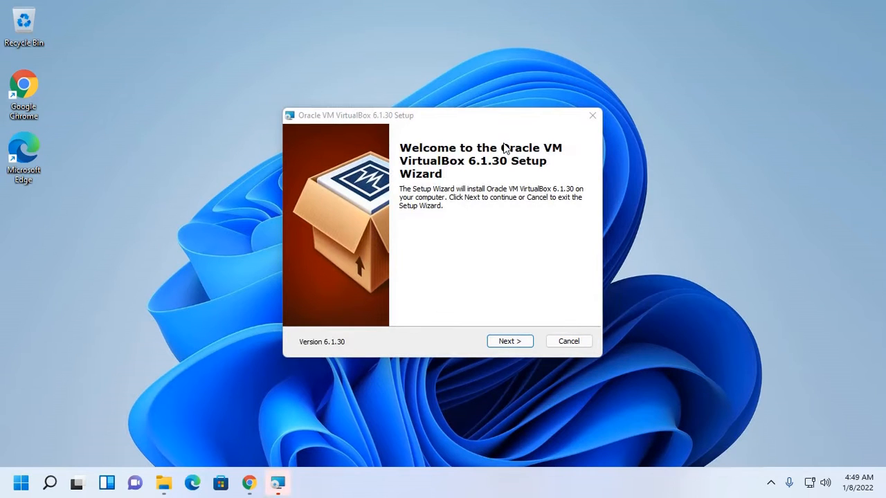
Proceed through the VirtualBox custom setup, keeping the default features, install location, shortcuts and file associations
left_click(513, 344)
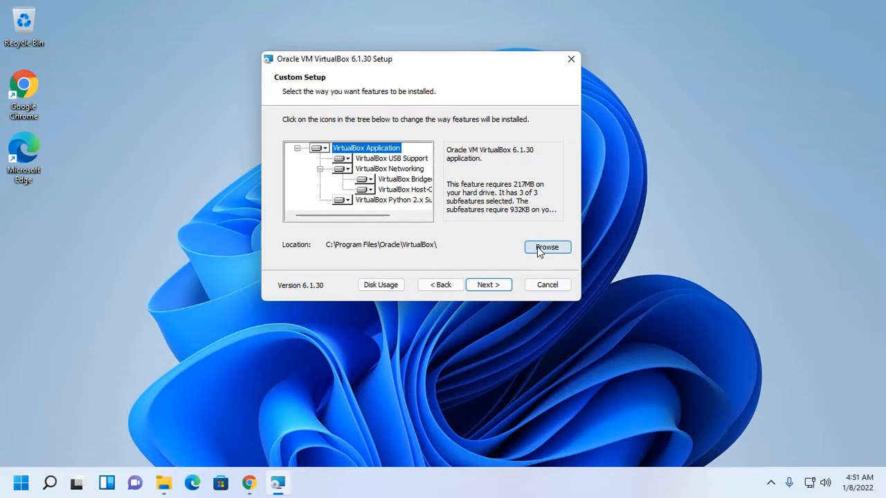
left_click(483, 289)
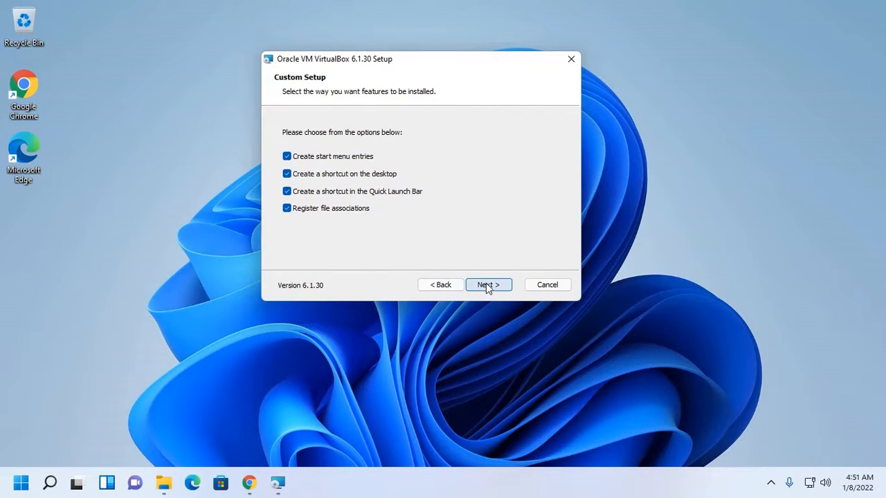
left_click(487, 286)
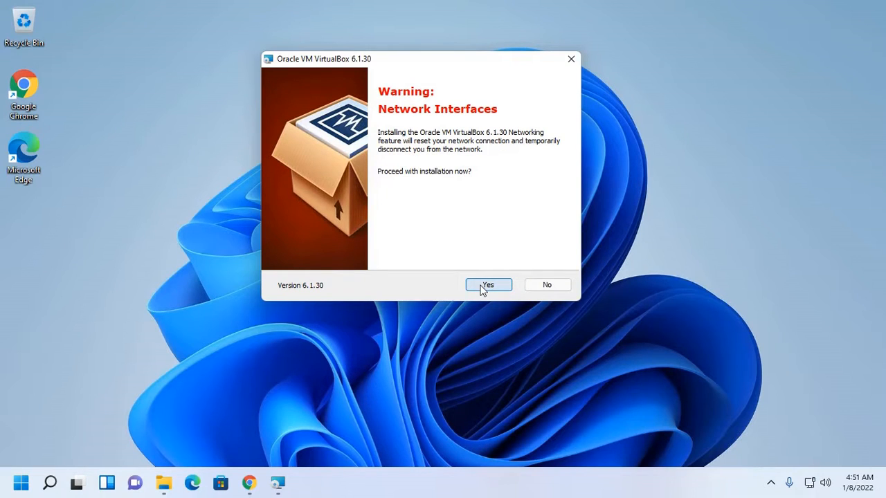
Accept the network interface reset and install VirtualBox together with the Oracle Corporation Universal Serial Bus device software
left_click(486, 287)
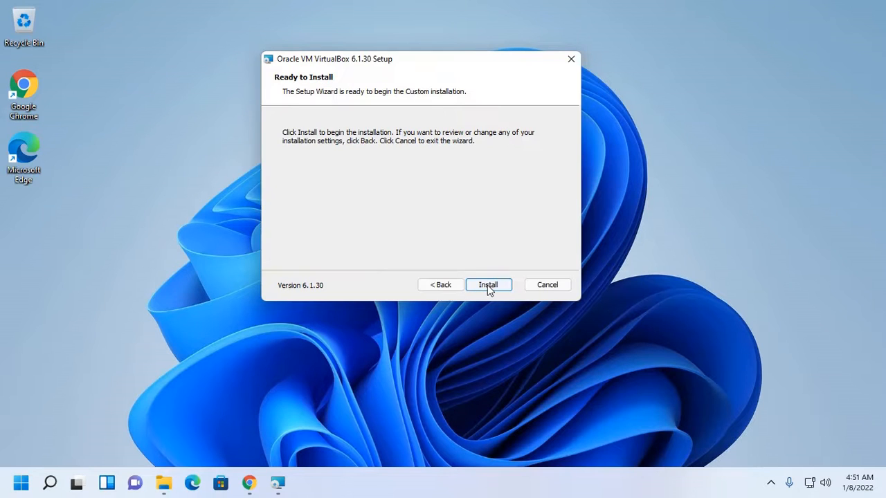
left_click(488, 286)
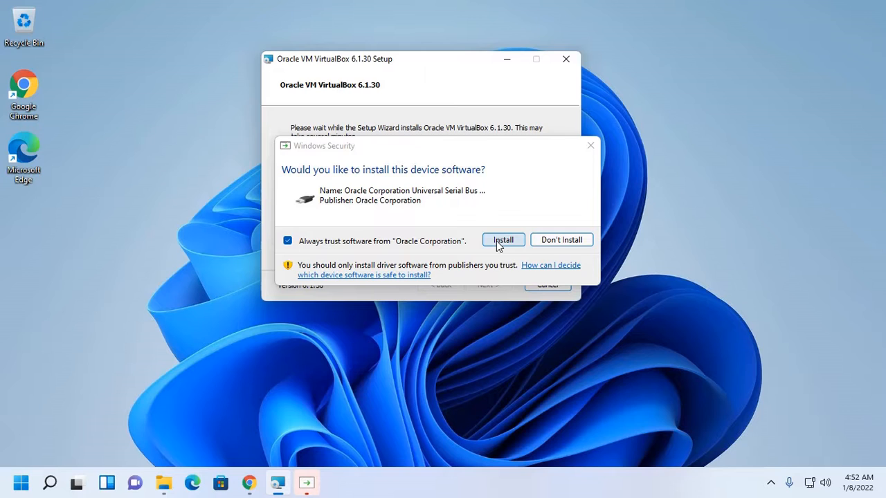
left_click(498, 245)
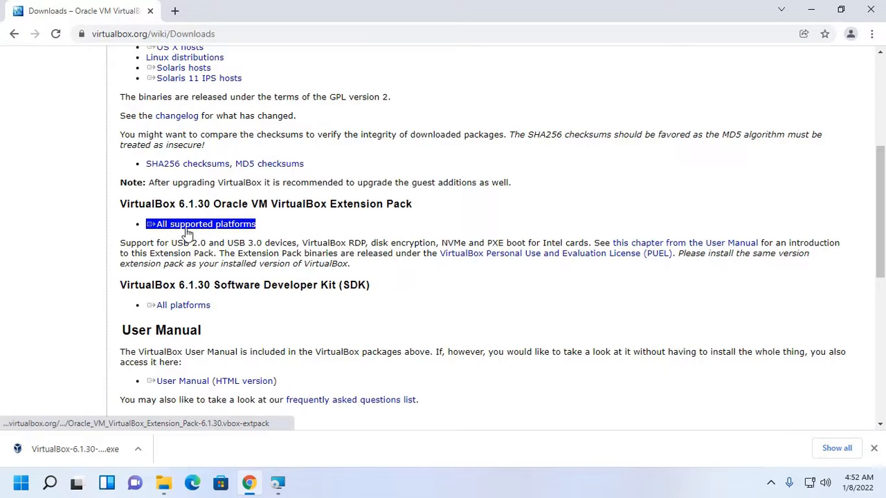
Download the VirtualBox 6.1.30 Extension Pack for all supported platforms from the VirtualBox downloads page in Chrome
left_click(231, 237)
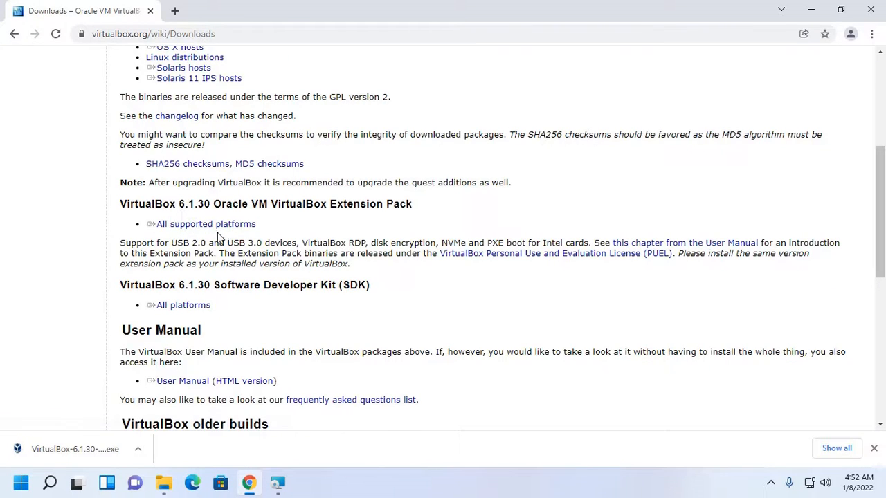
left_click(215, 226)
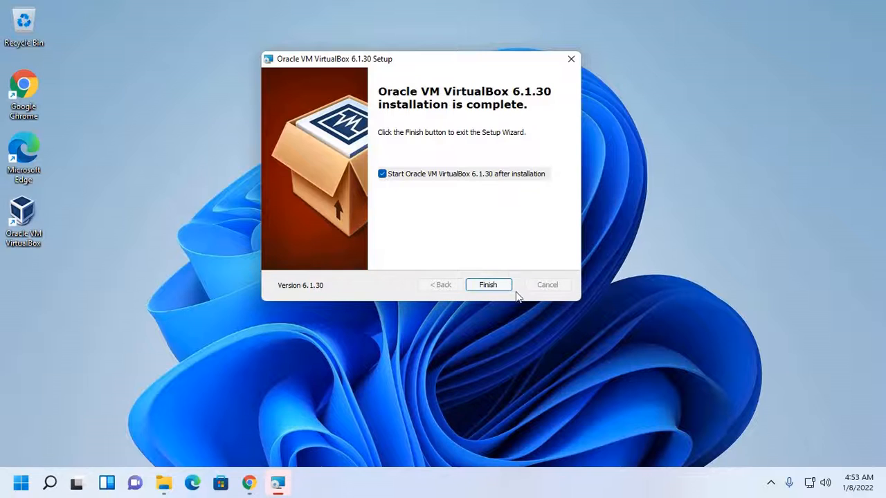
Finish the VirtualBox setup wizard and open Oracle VM VirtualBox Manager
left_click(488, 286)
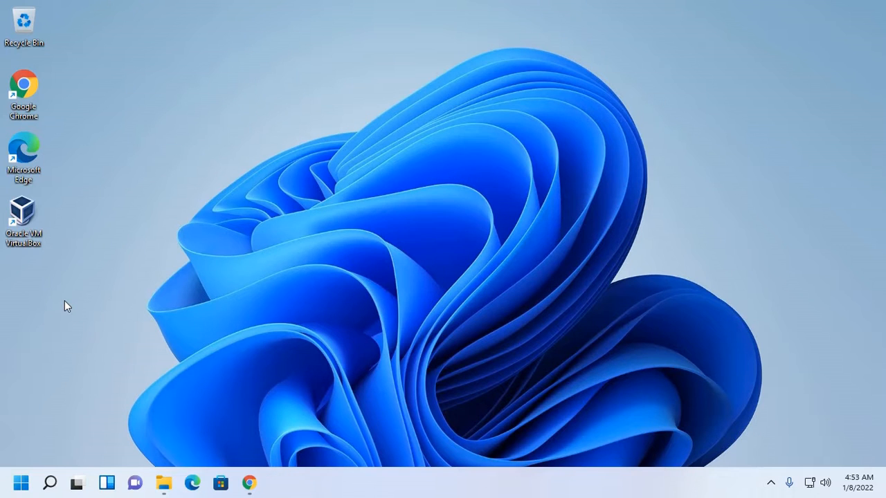
double_click(26, 207)
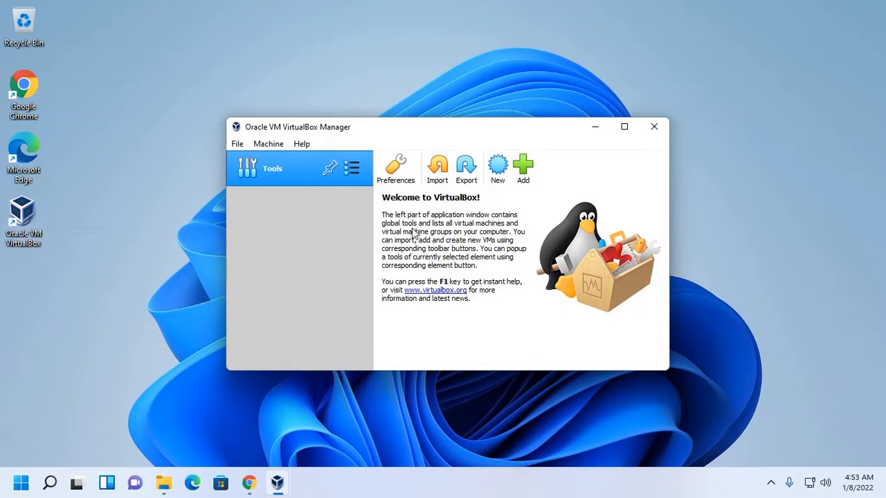
left_click_drag(434, 131, 473, 19)
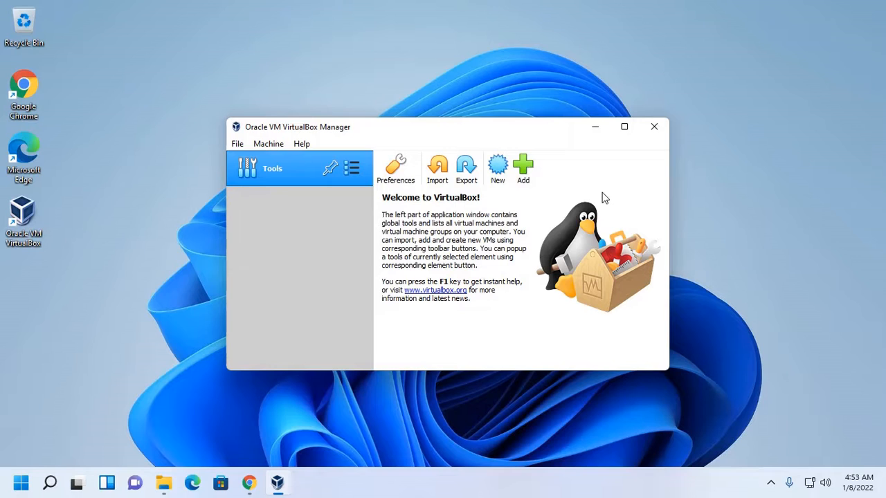
Add the downloaded Oracle_VM_VirtualBox_Extension_Pack-6.1.30 file as an extension package in the VirtualBox preferences
left_click(396, 168)
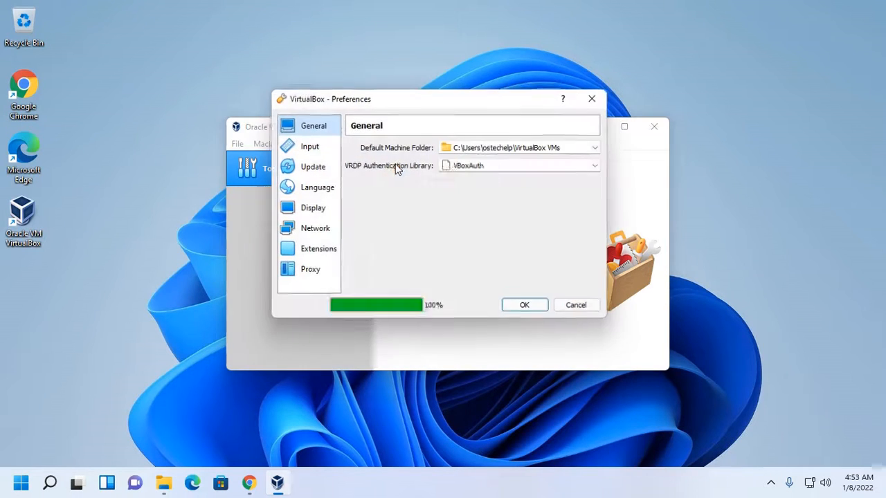
left_click(312, 252)
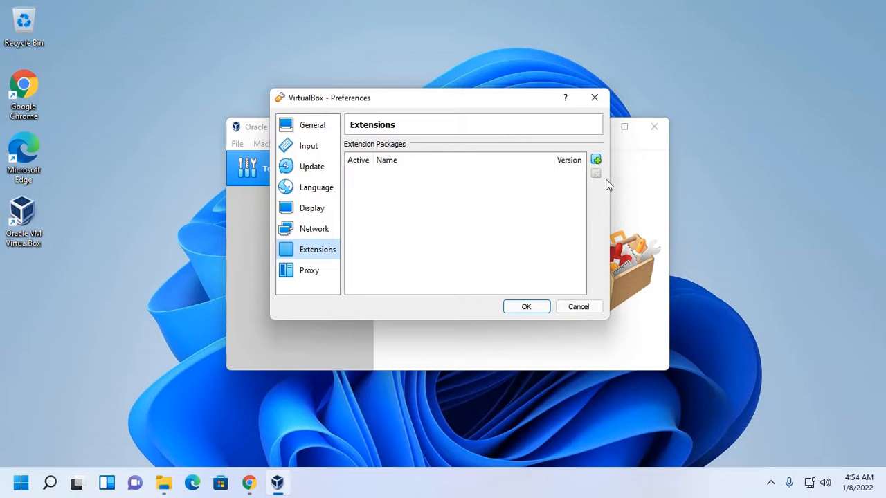
left_click(598, 159)
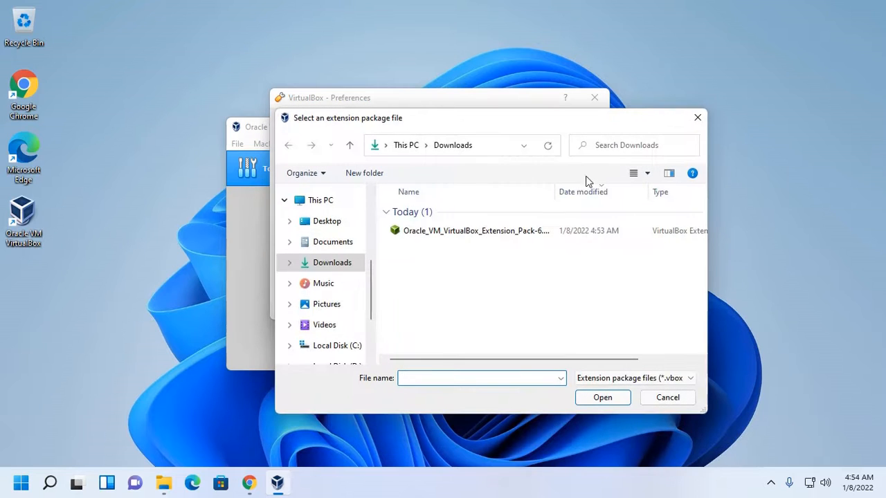
left_click(440, 237)
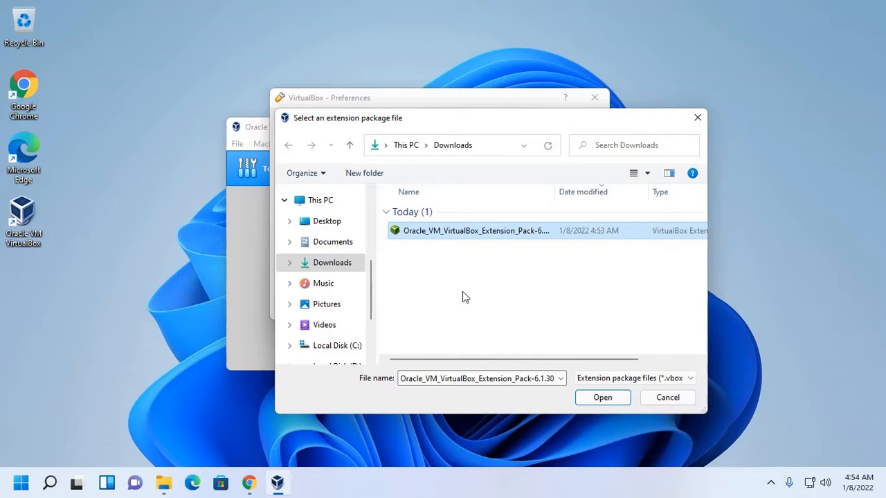
left_click(602, 397)
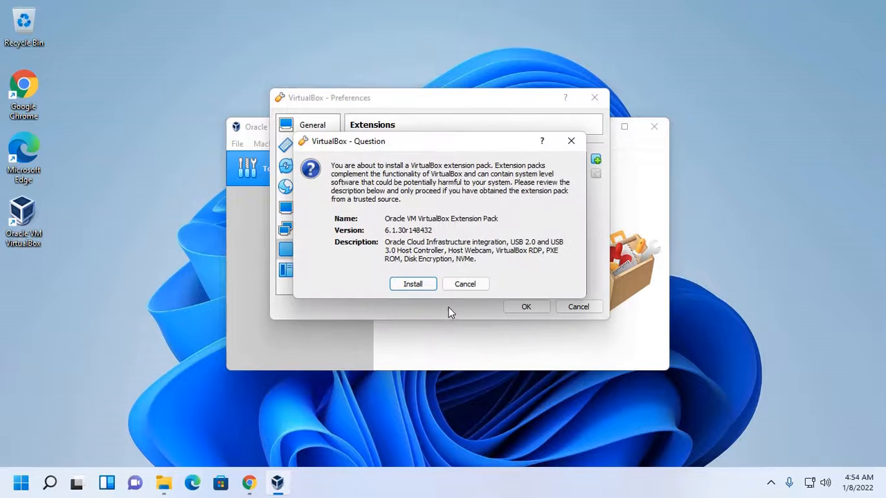
Install the Oracle VM VirtualBox Extension Pack, agree to its licence and save the preferences
left_click(413, 285)
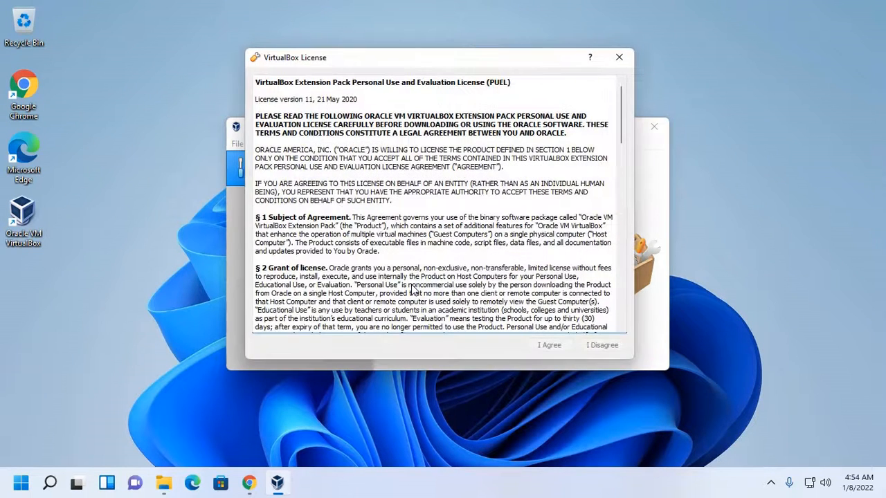
left_click_drag(619, 124, 629, 322)
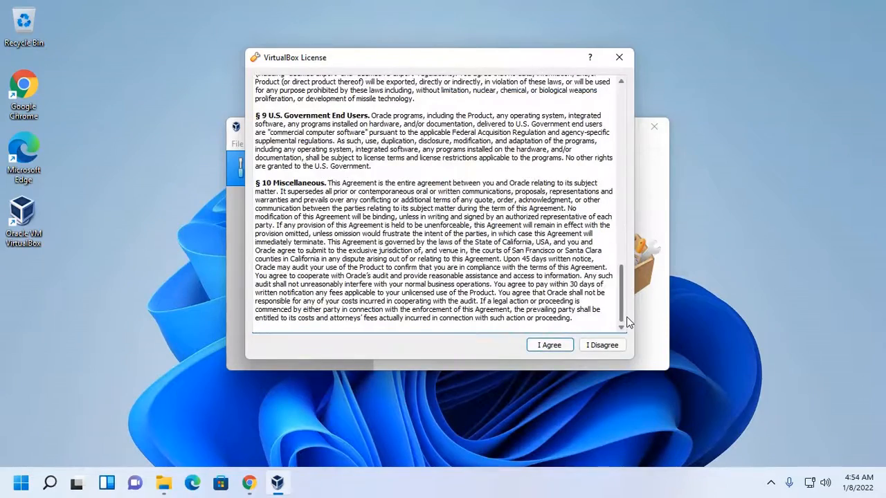
left_click(544, 346)
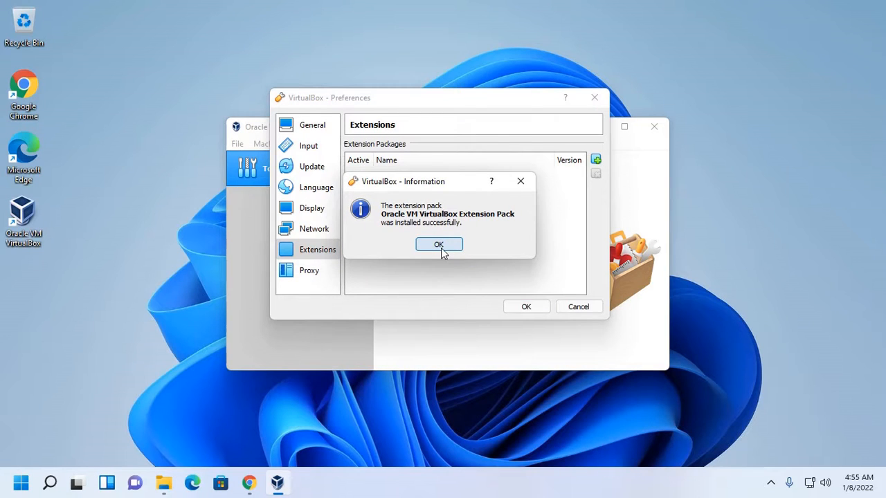
left_click(441, 250)
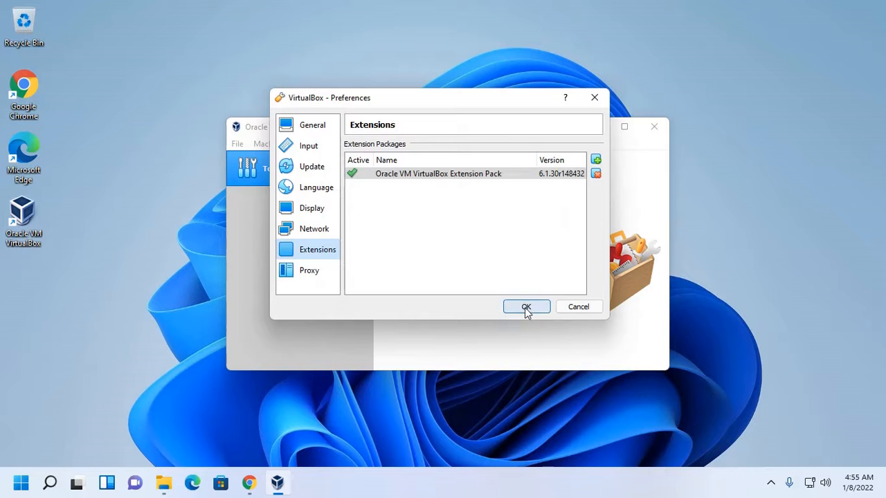
left_click(526, 307)
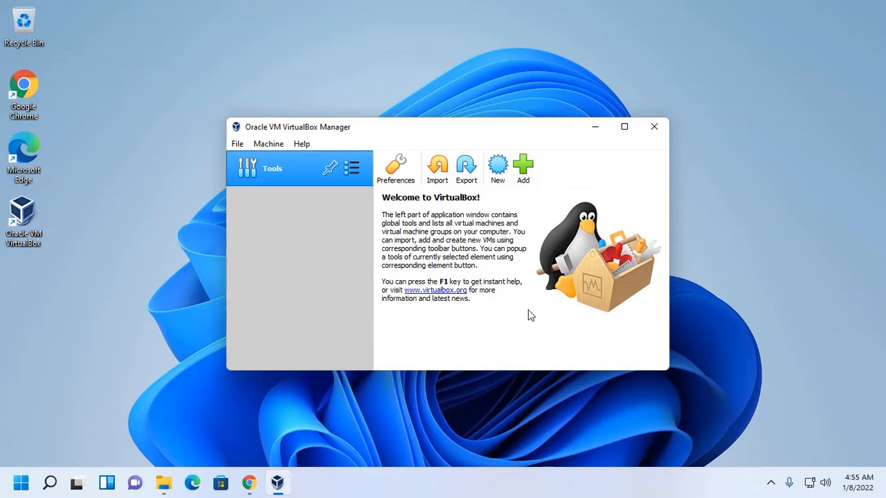
left_click(718, 71)
left_click(477, 132)
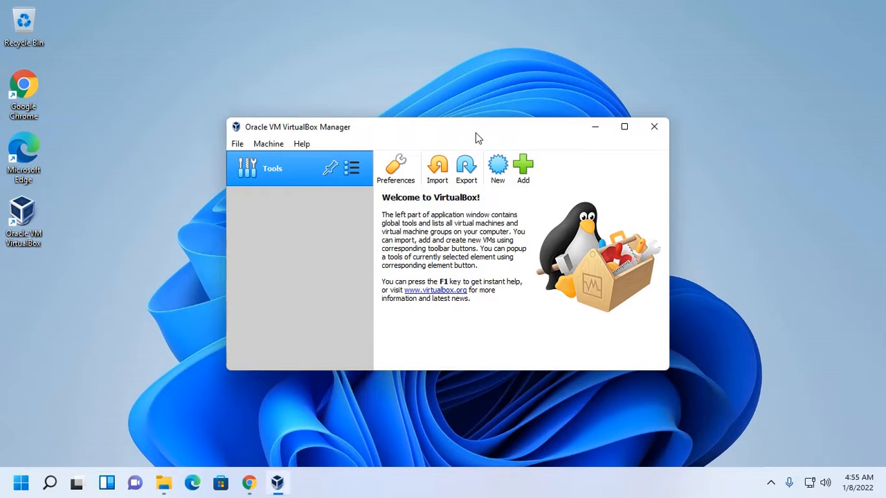